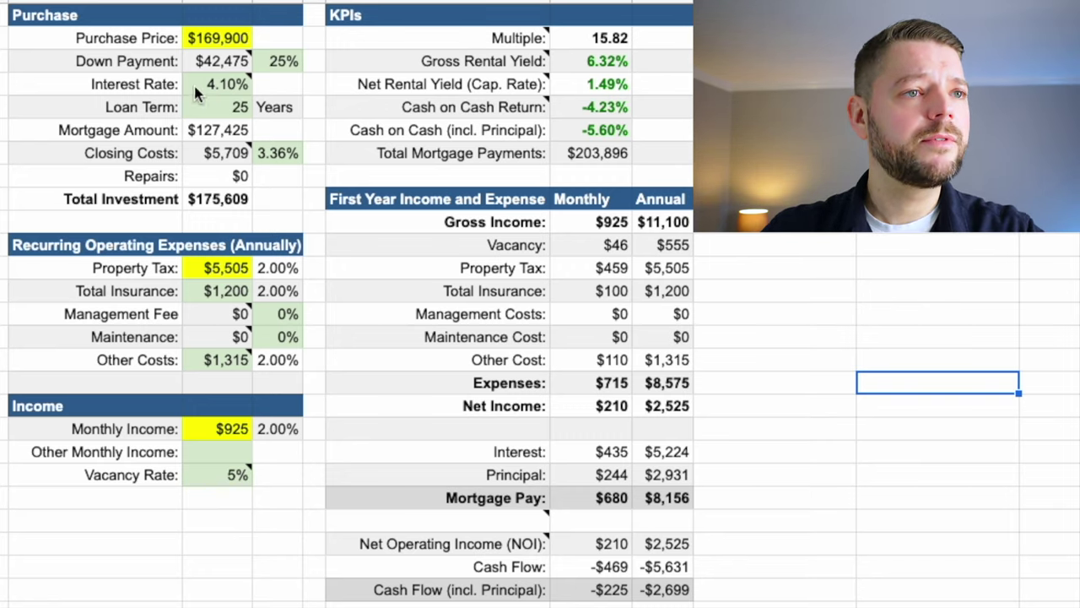
Review the Purchase section of the $169,900 property, from purchase price and loan terms to closing costs and total investment.
{"action": "left_click", "coordinate": [211, 39]}
{"action": "mouse_move", "coordinate": [236, 57]}
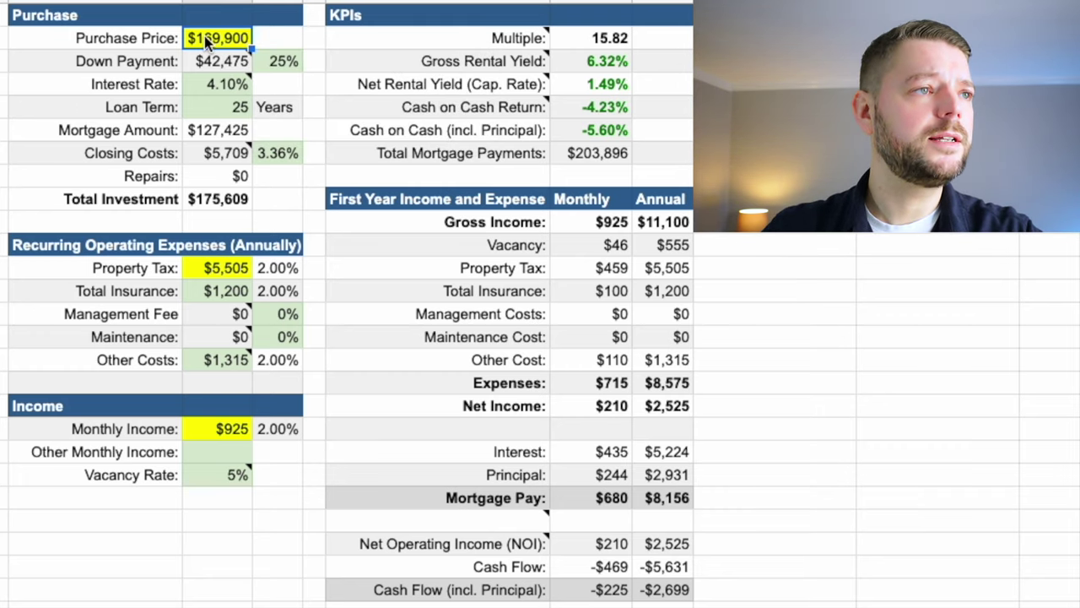
{"action": "left_click", "coordinate": [279, 65]}
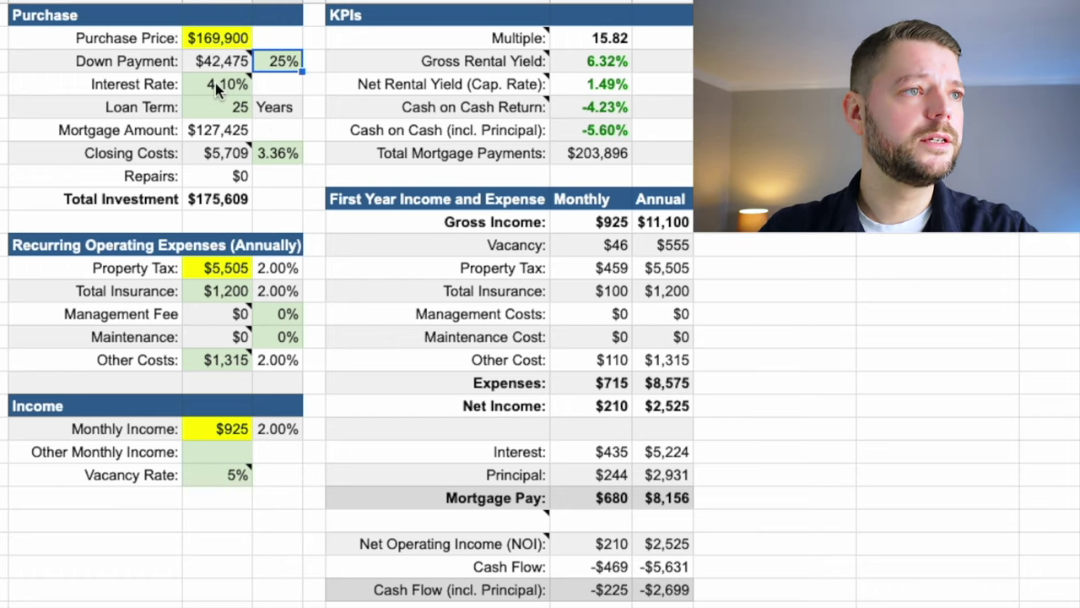
{"action": "mouse_move", "coordinate": [217, 88]}
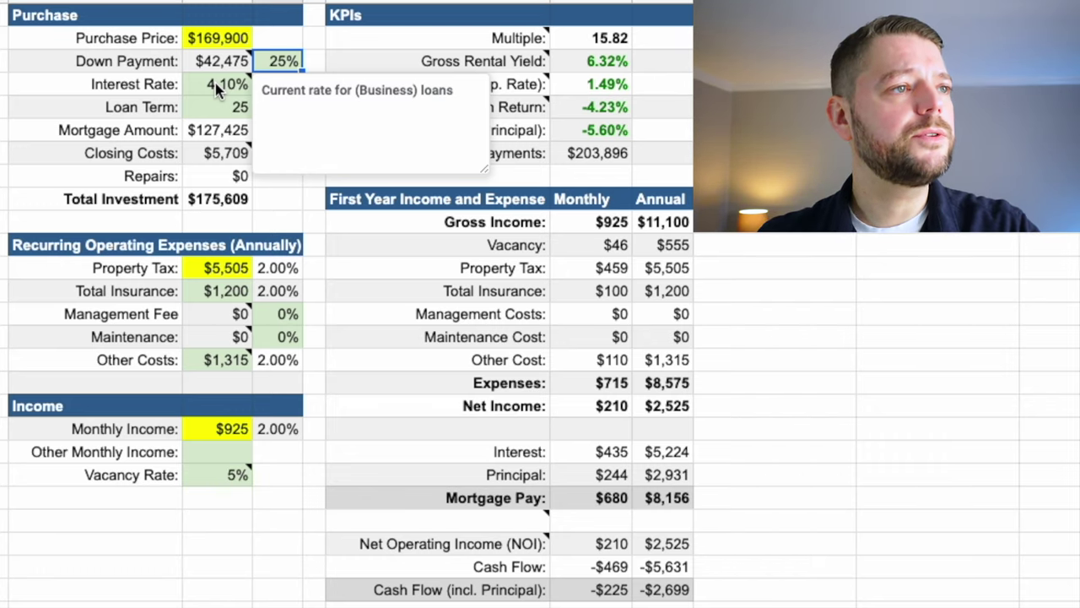
{"action": "left_click", "coordinate": [145, 107]}
{"action": "left_click", "coordinate": [210, 107]}
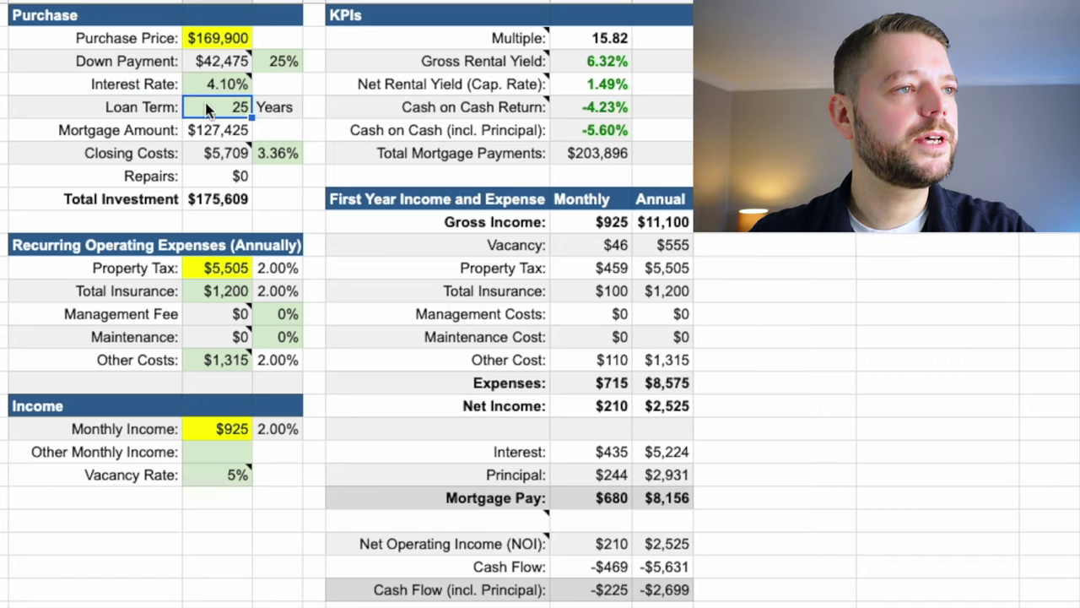
{"action": "left_click", "coordinate": [207, 87]}
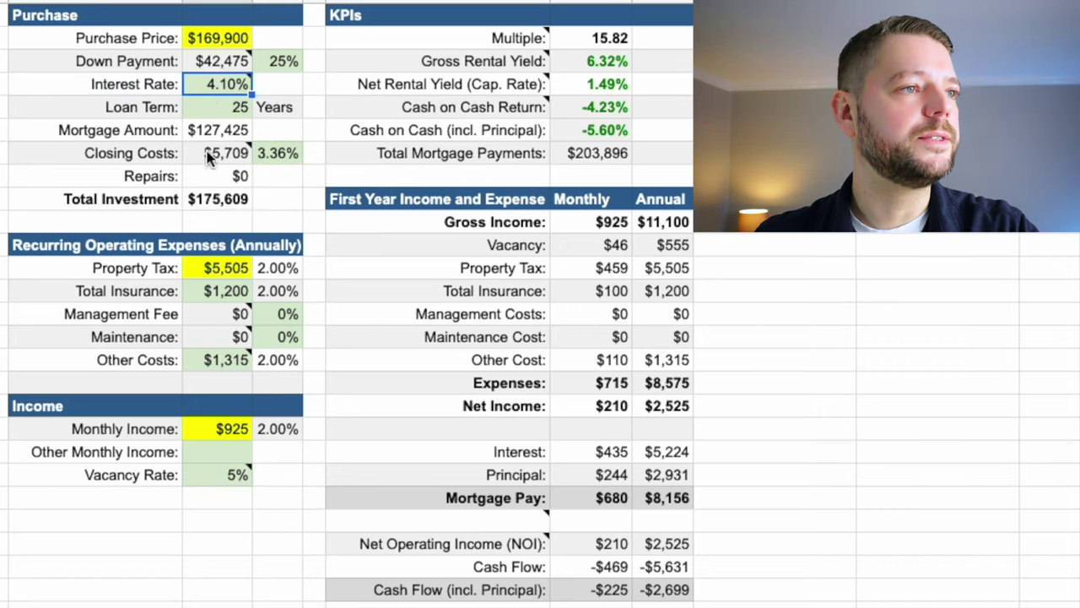
{"action": "left_click", "coordinate": [262, 161]}
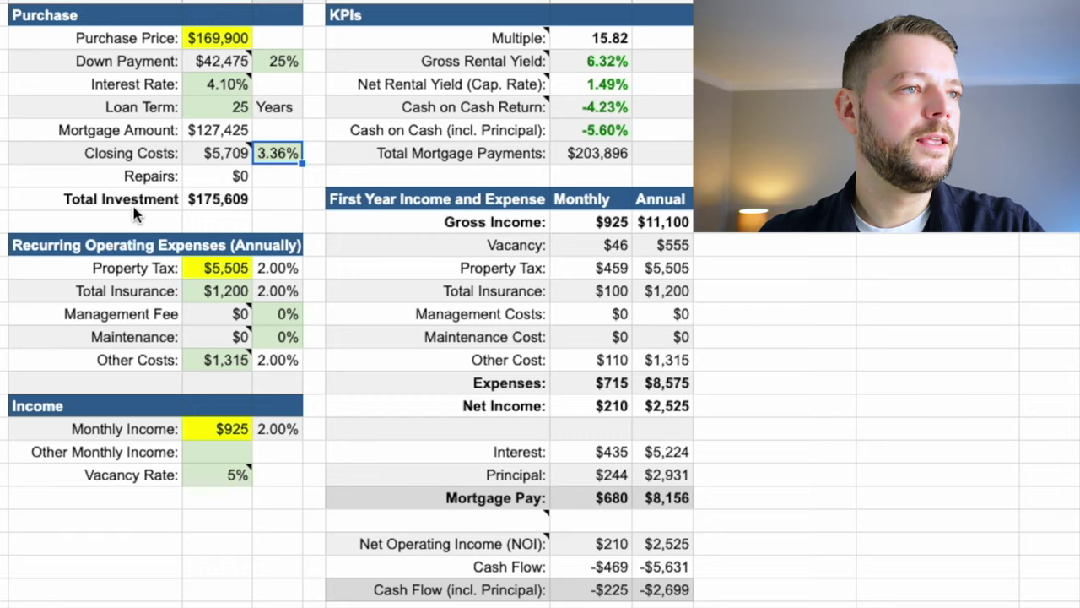
{"action": "left_click", "coordinate": [211, 206]}
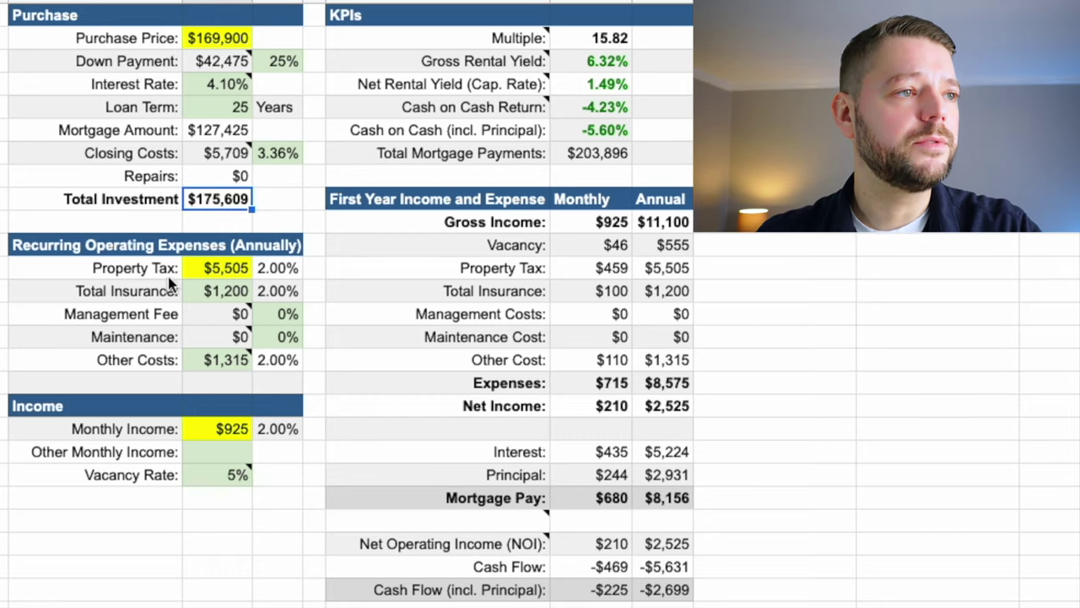
Examine the annual recurring operating expenses, from property tax and insurance to management, maintenance and other costs, including their cell notes.
{"action": "left_click", "coordinate": [200, 277]}
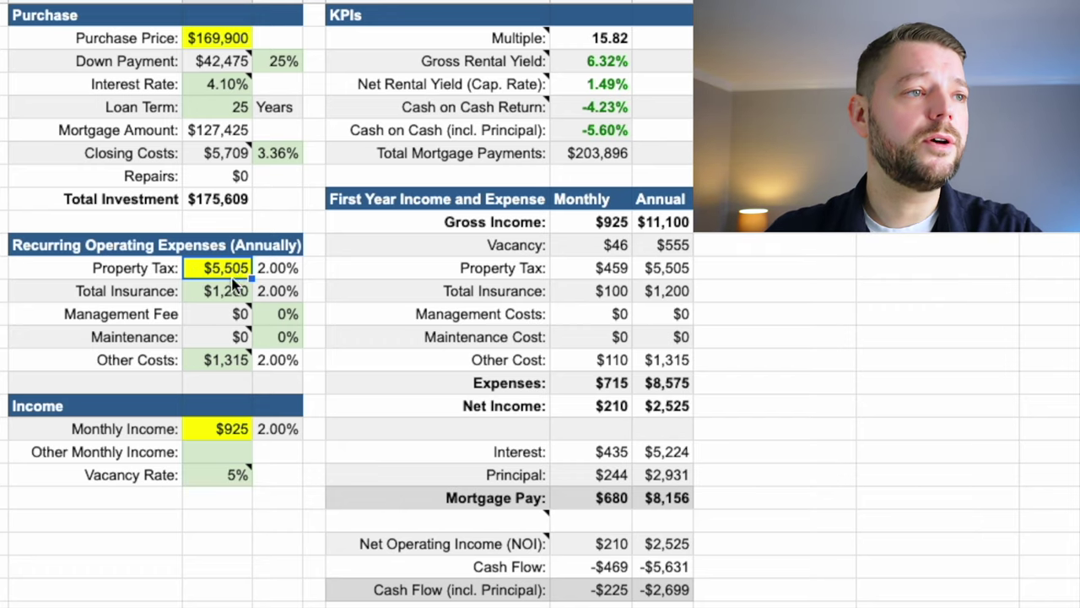
{"action": "left_click", "coordinate": [213, 295]}
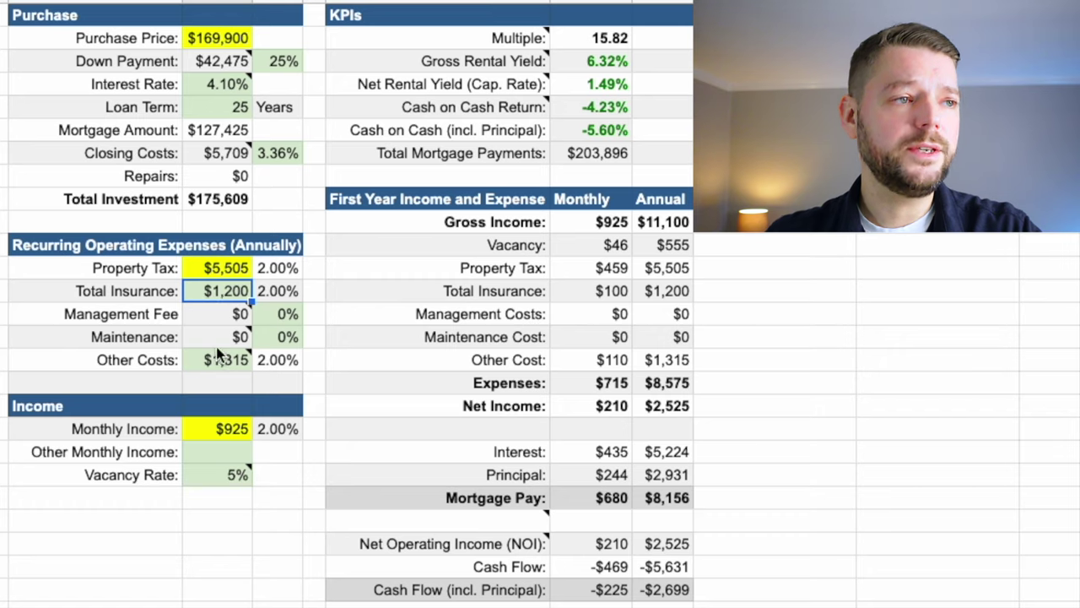
{"action": "mouse_move", "coordinate": [211, 297]}
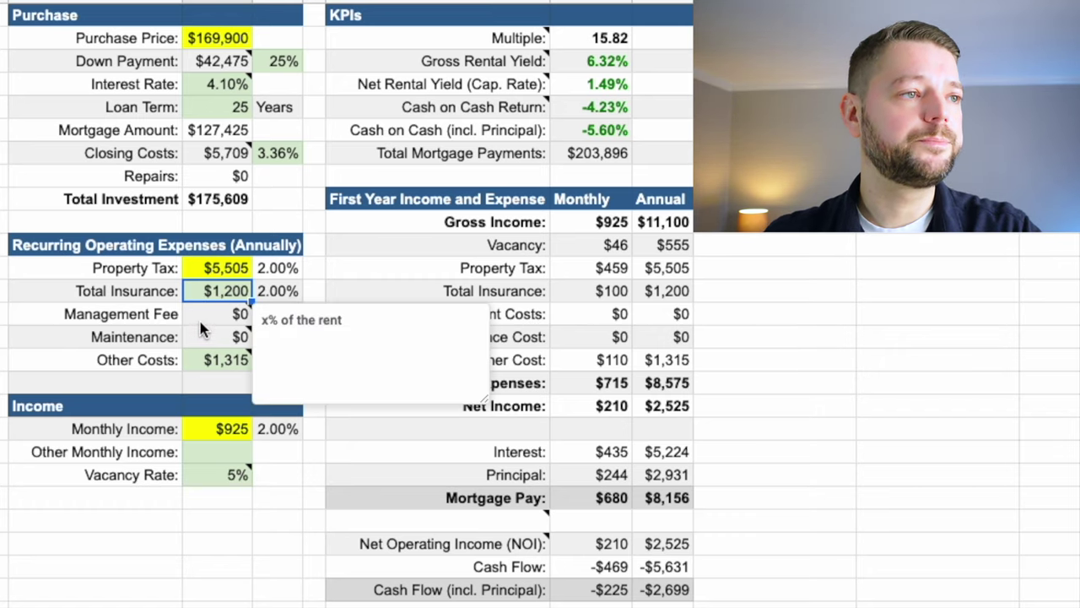
{"action": "left_click", "coordinate": [122, 319]}
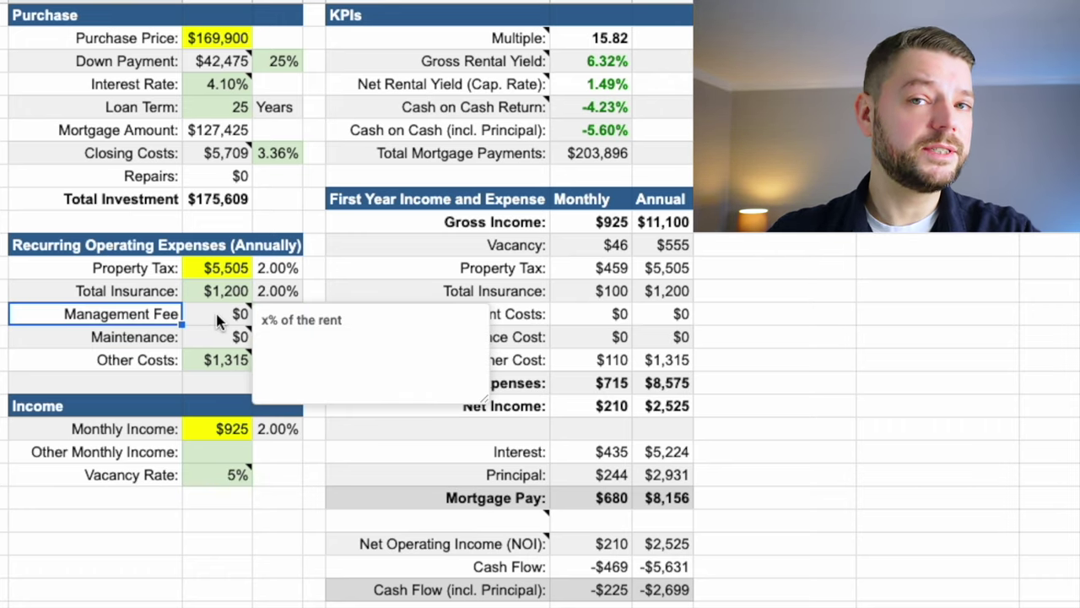
{"action": "left_click", "coordinate": [207, 344]}
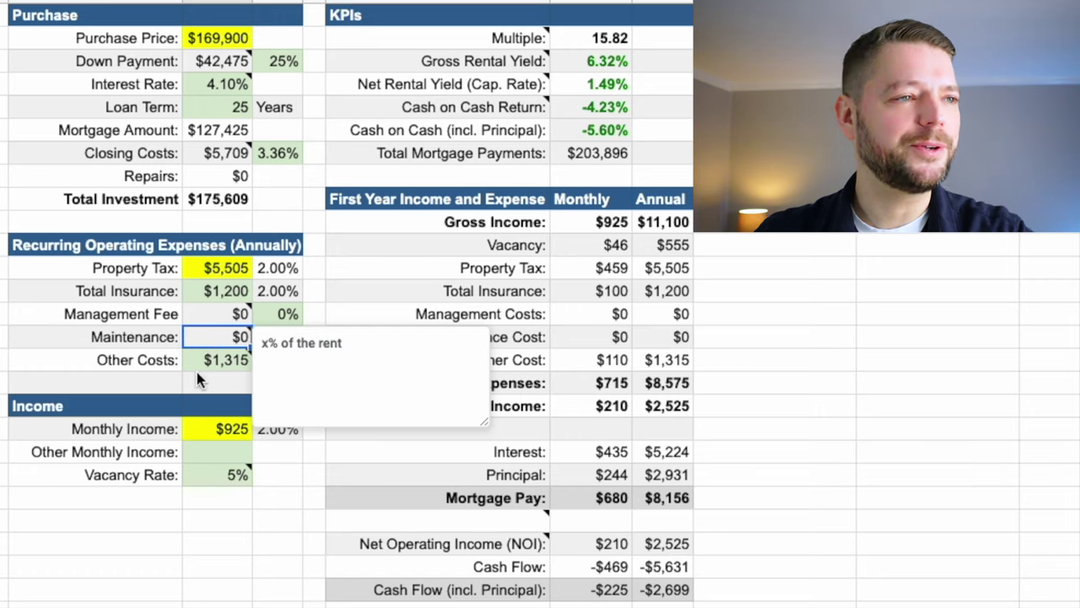
{"action": "left_click", "coordinate": [192, 355]}
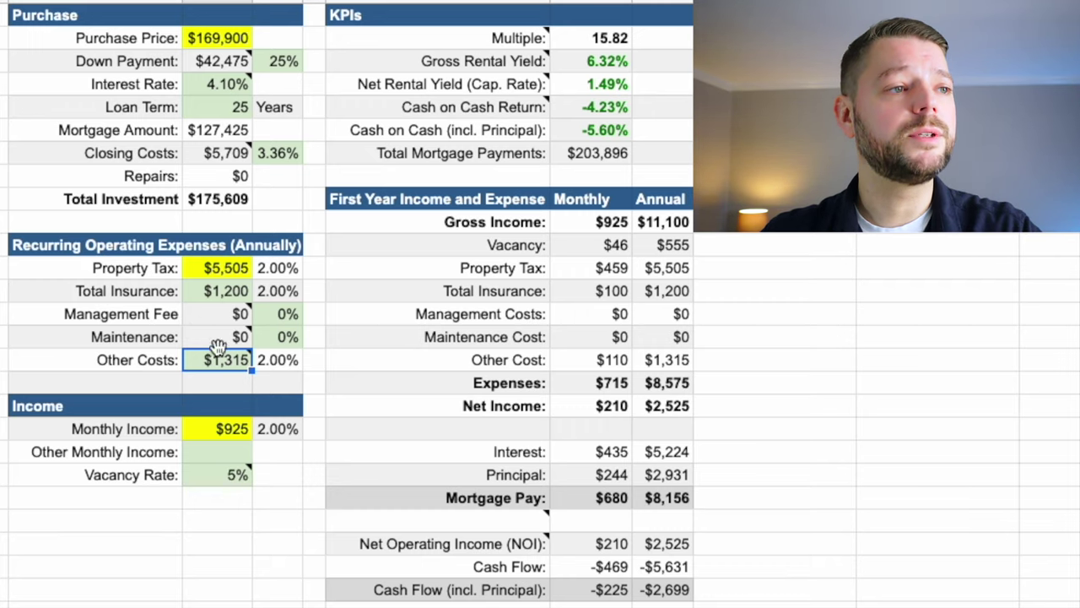
{"action": "mouse_move", "coordinate": [219, 368]}
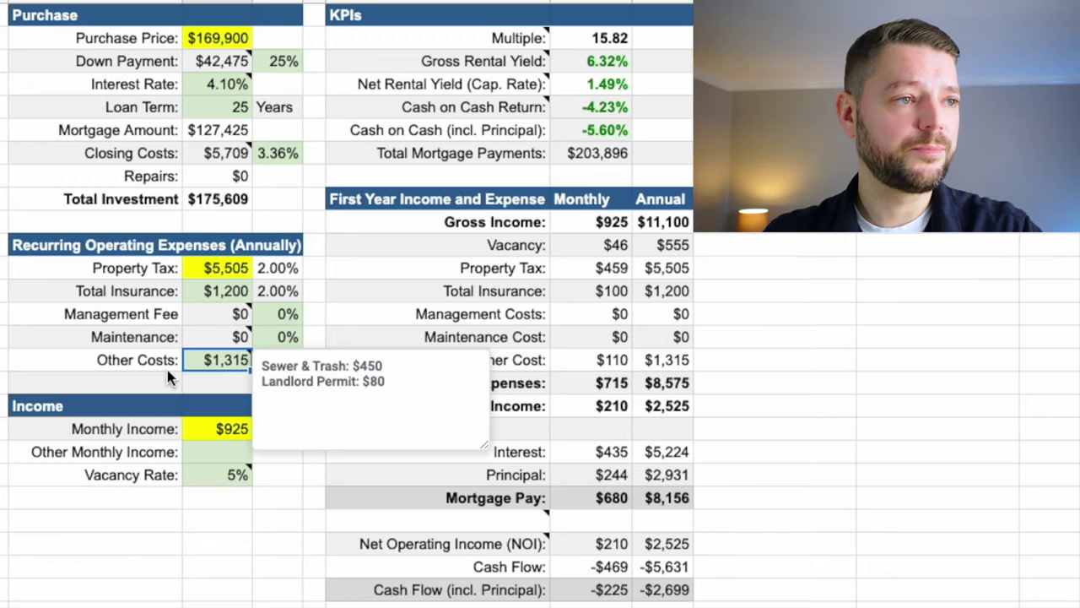
Check the monthly income and vacancy rate in the Income section.
{"action": "left_click", "coordinate": [200, 429]}
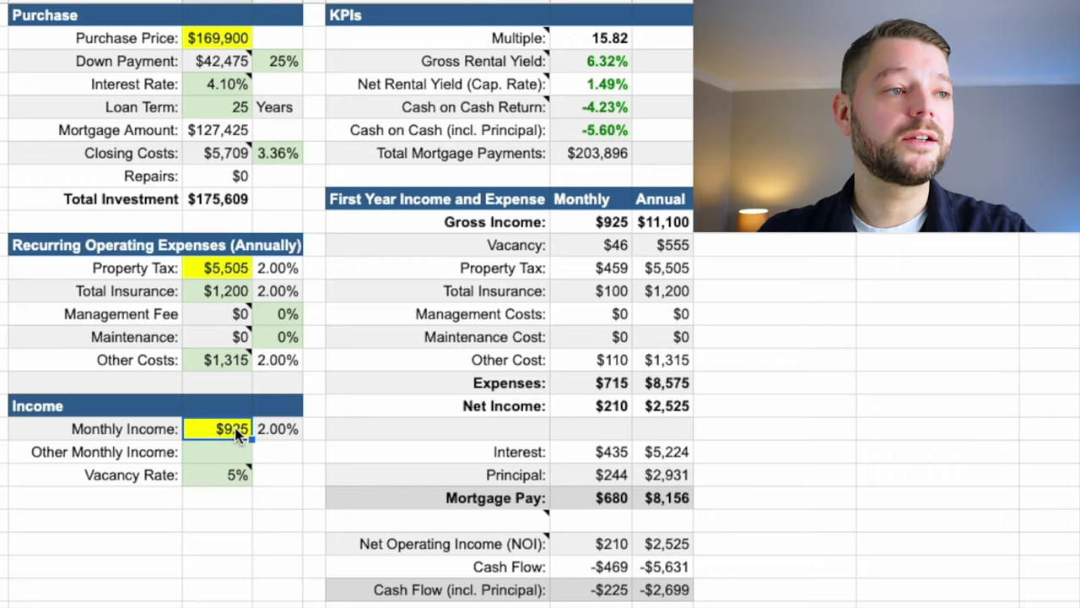
{"action": "mouse_move", "coordinate": [241, 314]}
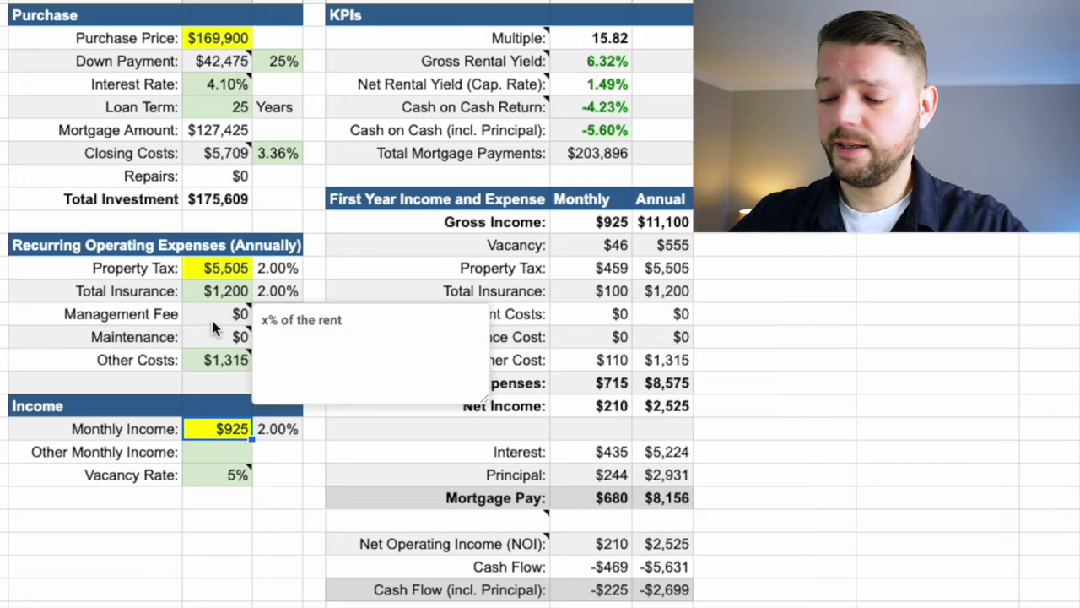
{"action": "left_click", "coordinate": [226, 482]}
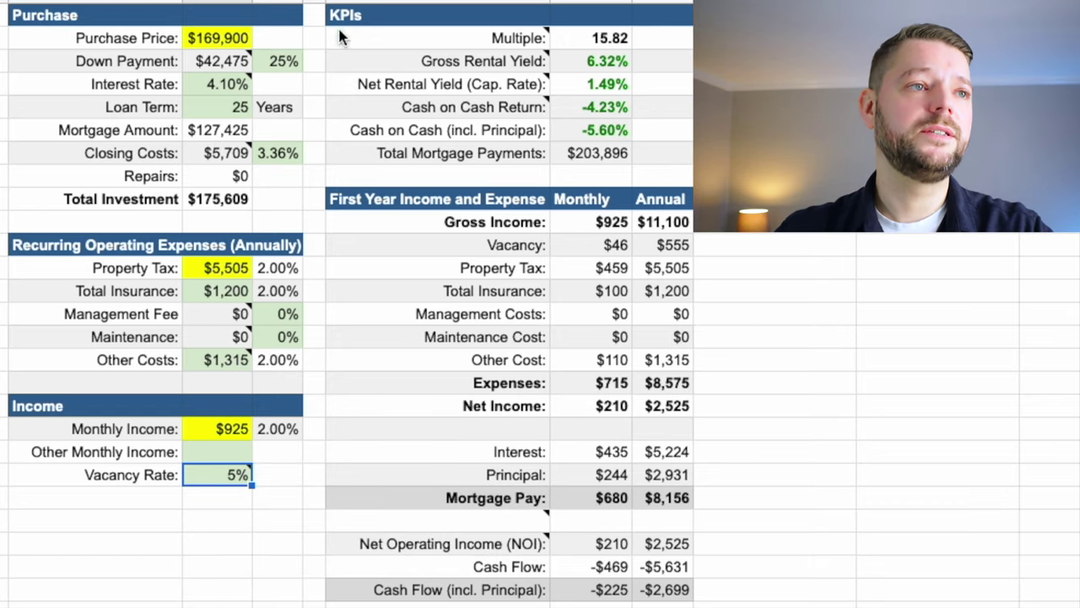
Examine the KPIs for multiple, rental yields and cash-on-cash returns, plus the monthly cash flow of the $169,900 property.
{"action": "left_click", "coordinate": [485, 43]}
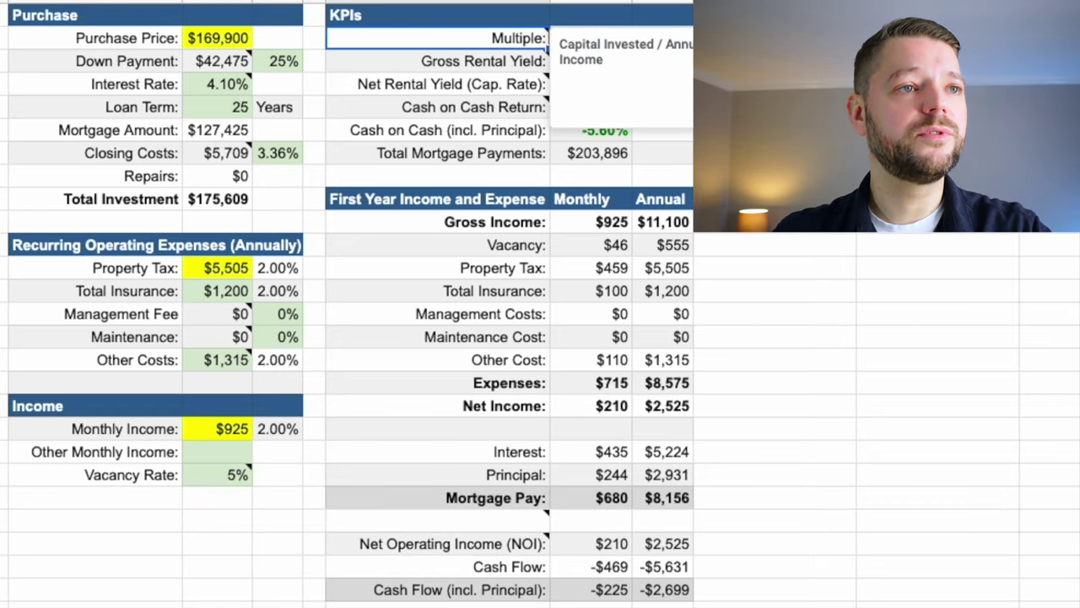
{"action": "left_click", "coordinate": [626, 38]}
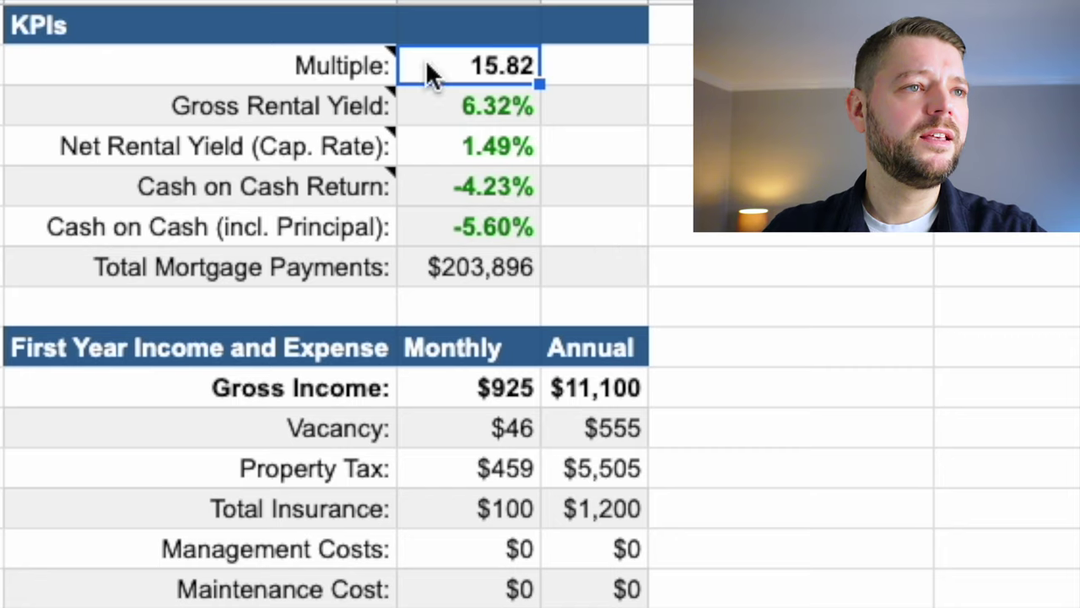
{"action": "left_click", "coordinate": [455, 159]}
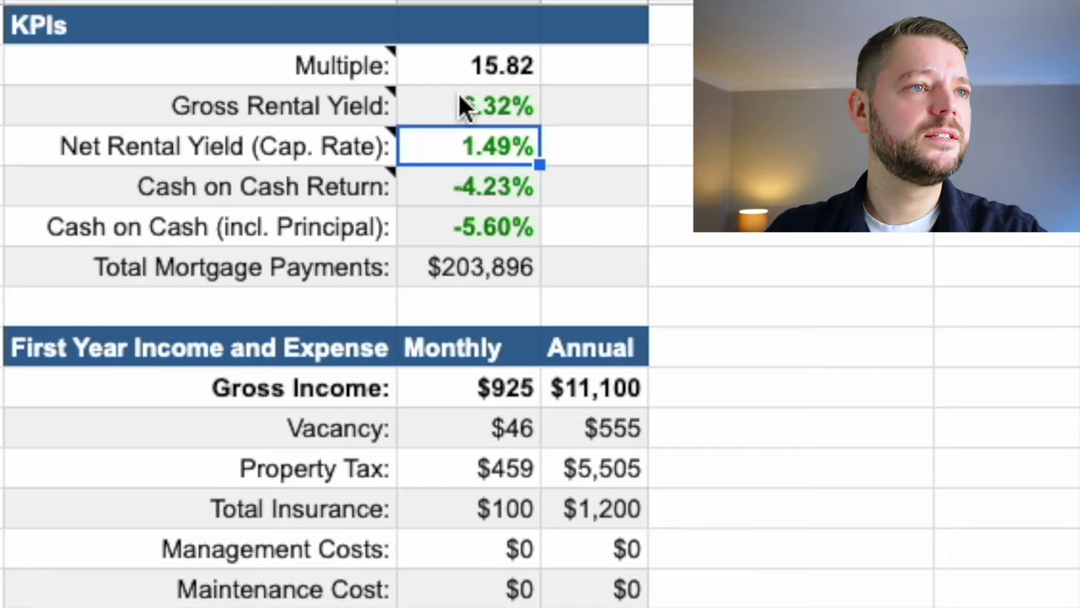
{"action": "left_click", "coordinate": [458, 100]}
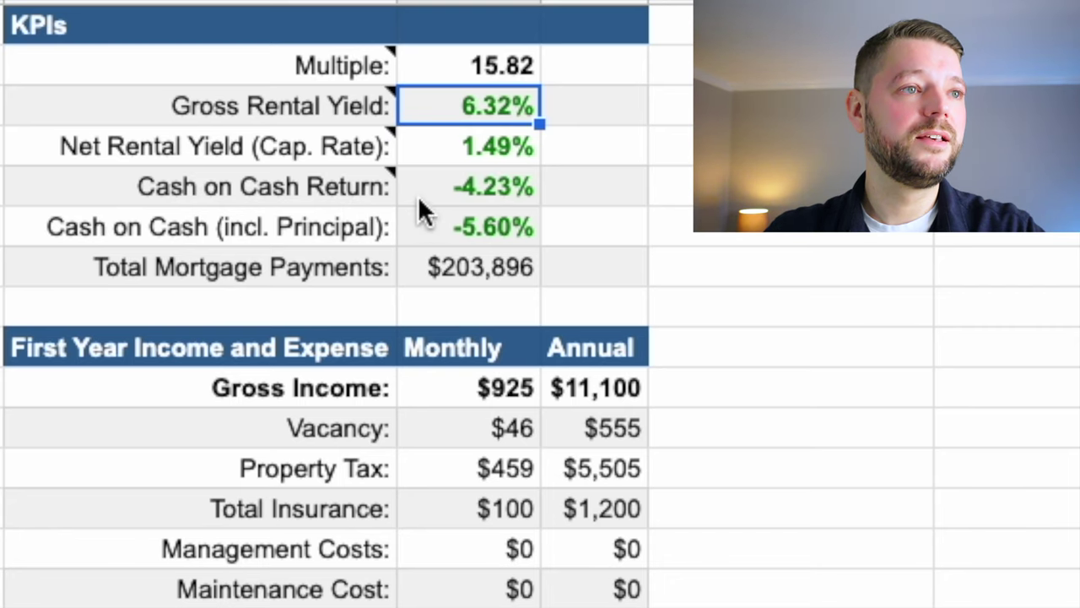
{"action": "left_click", "coordinate": [420, 198]}
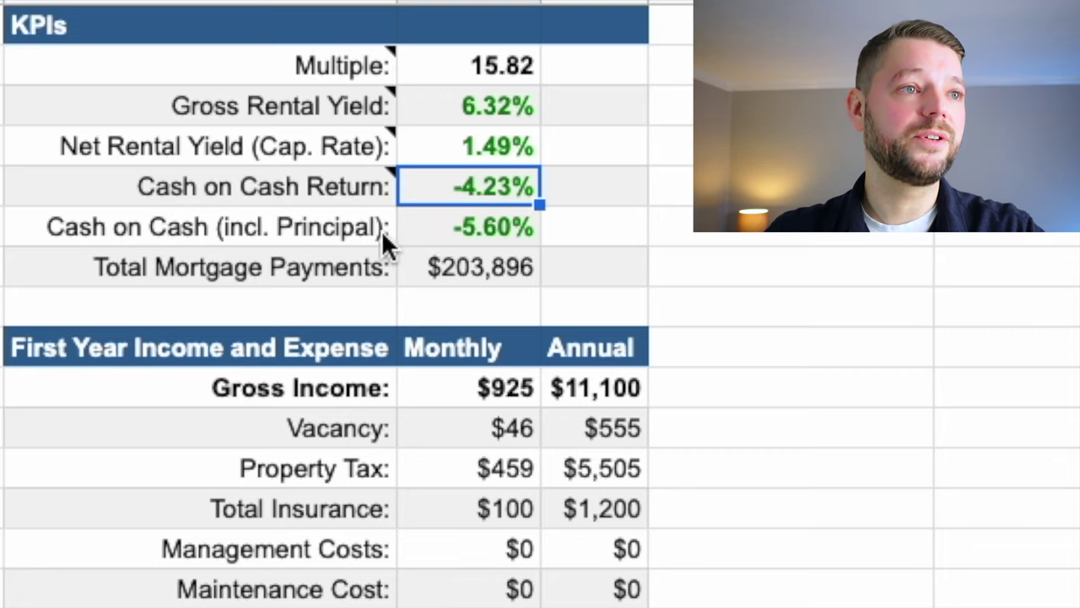
{"action": "left_click", "coordinate": [431, 231]}
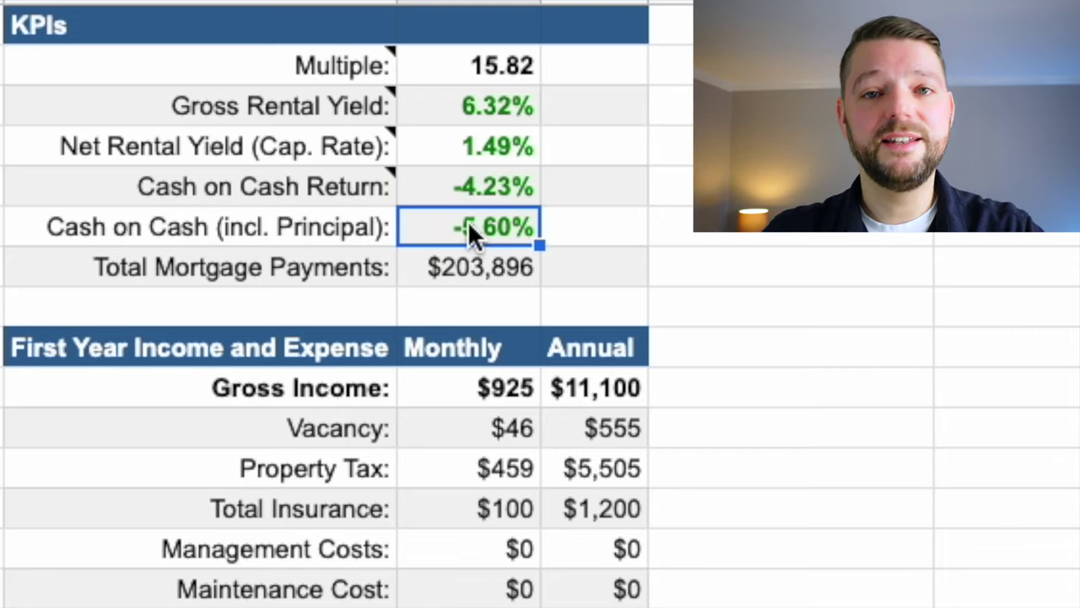
{"action": "left_click", "coordinate": [300, 234]}
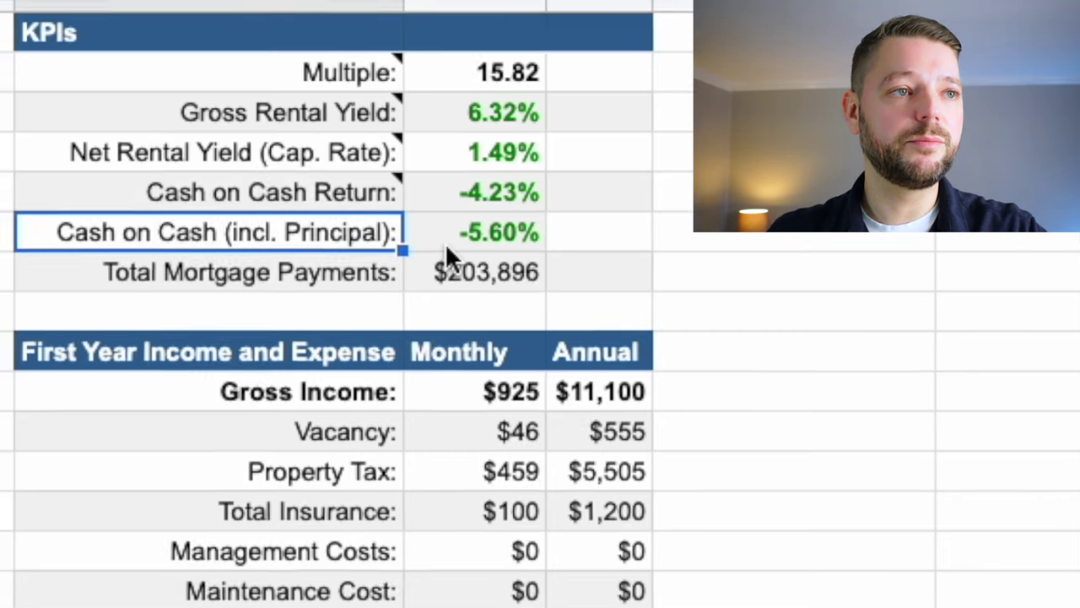
{"action": "left_click", "coordinate": [453, 229]}
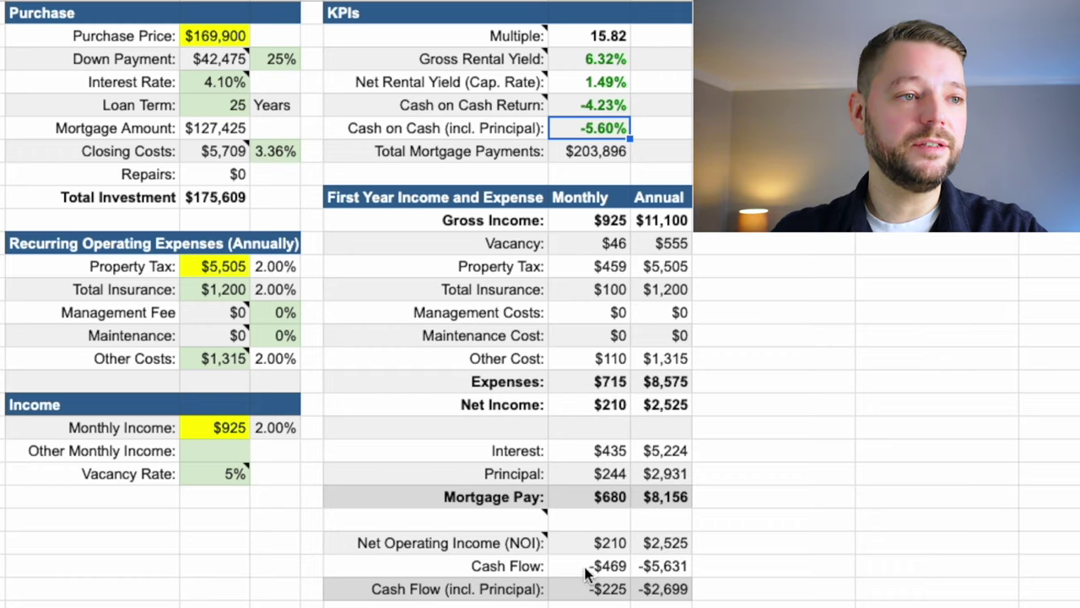
{"action": "left_click", "coordinate": [478, 567]}
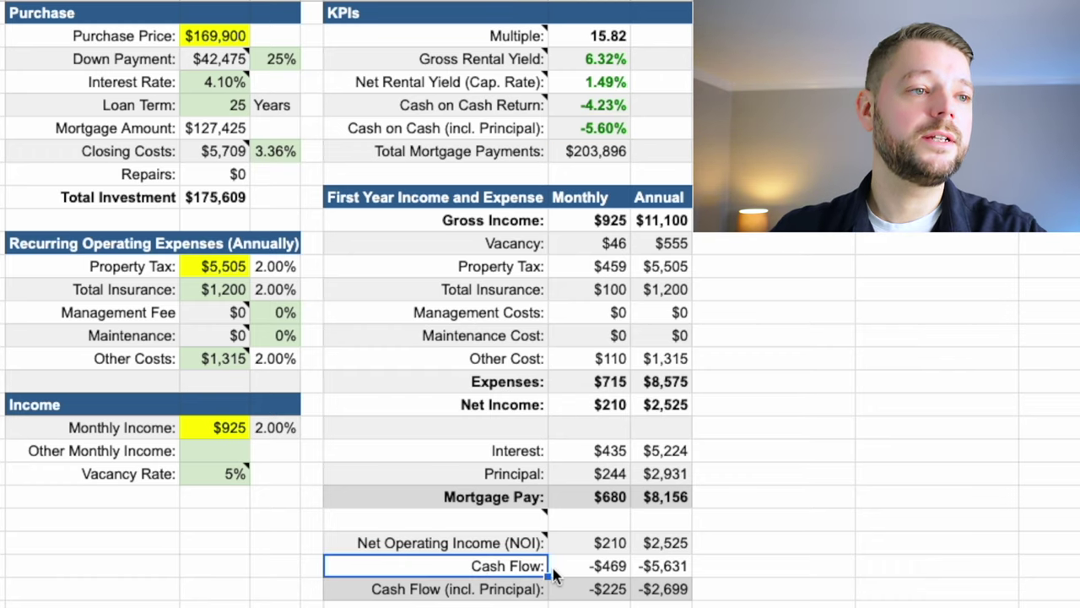
{"action": "left_click", "coordinate": [609, 569]}
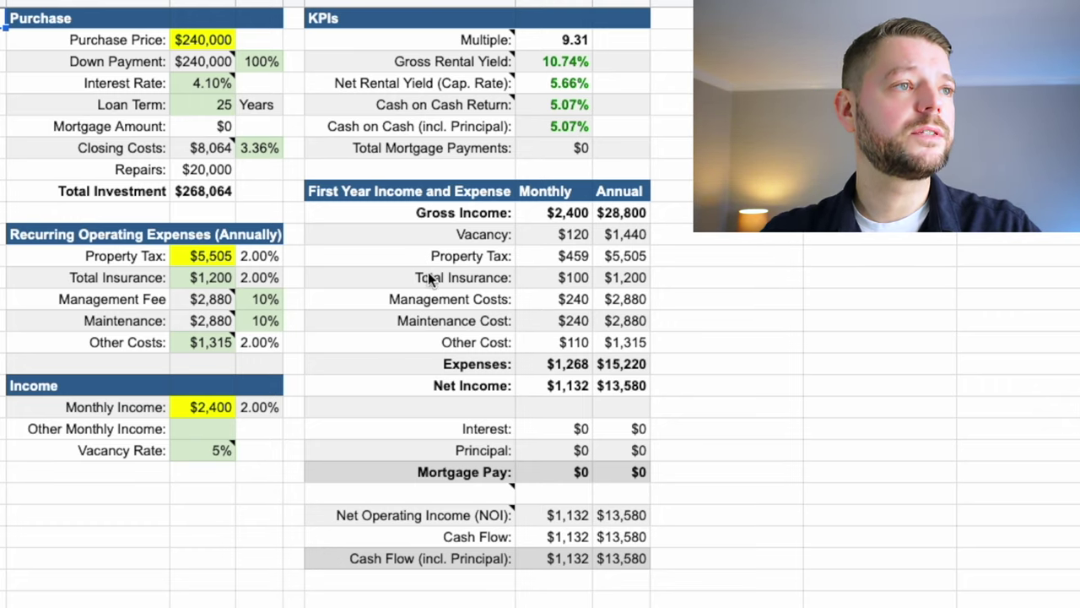
Review the Purchase section of the $240,000 property, covering price, down payment, interest rate, repairs and closing costs.
{"action": "left_click", "coordinate": [188, 42]}
{"action": "mouse_move", "coordinate": [228, 69]}
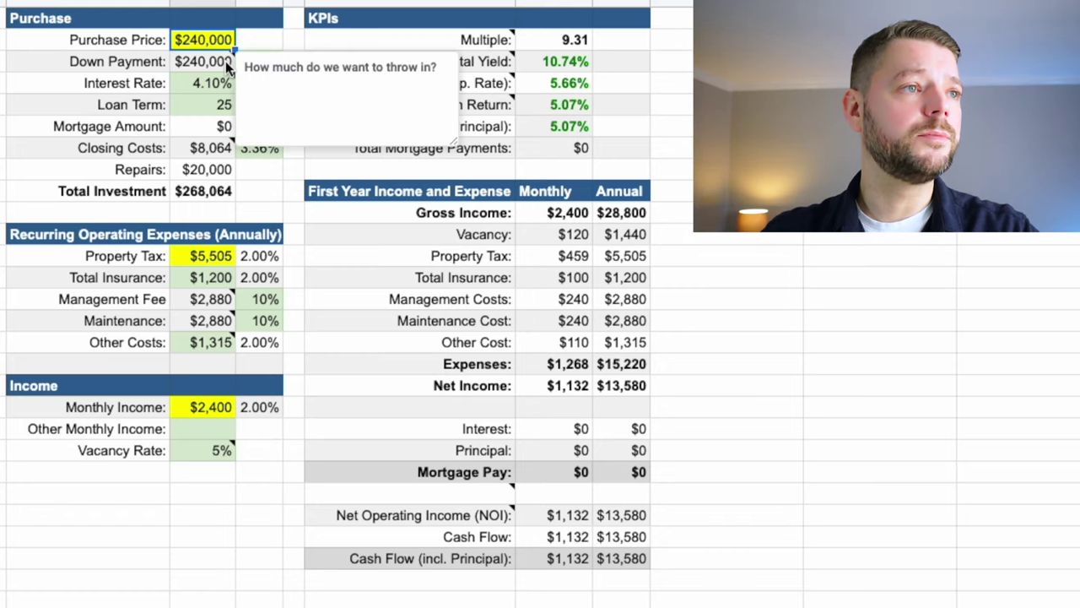
{"action": "left_click", "coordinate": [180, 64]}
{"action": "left_click", "coordinate": [135, 81]}
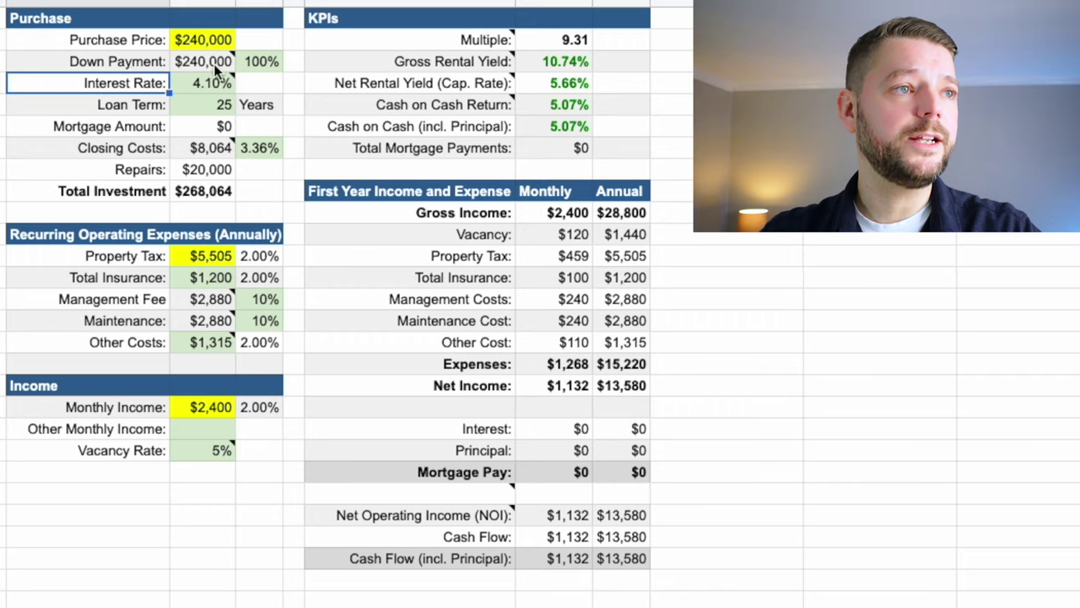
{"action": "left_click", "coordinate": [183, 60]}
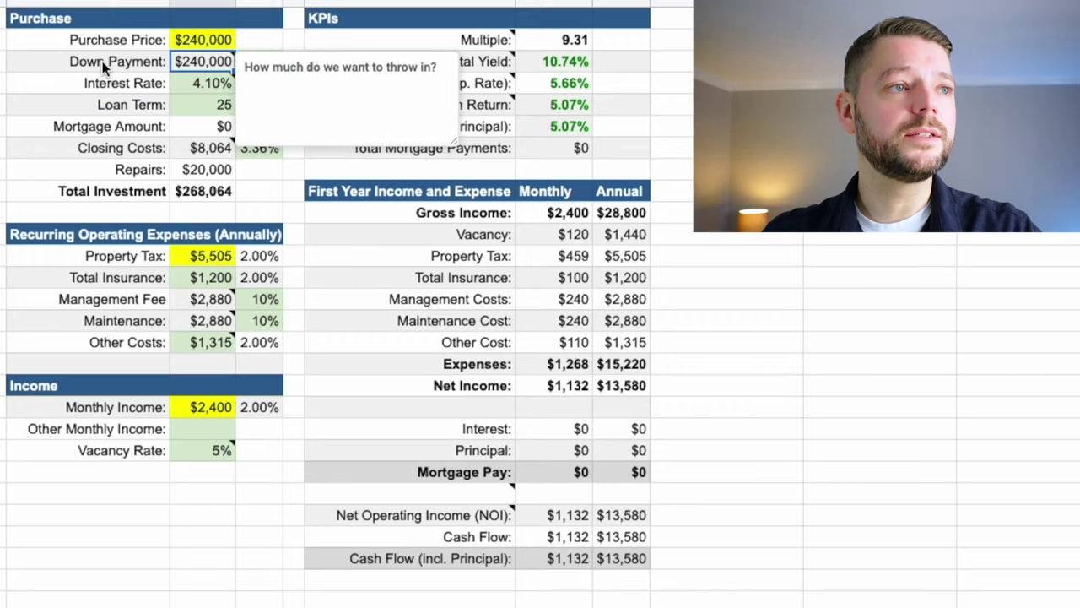
{"action": "left_click", "coordinate": [664, 46]}
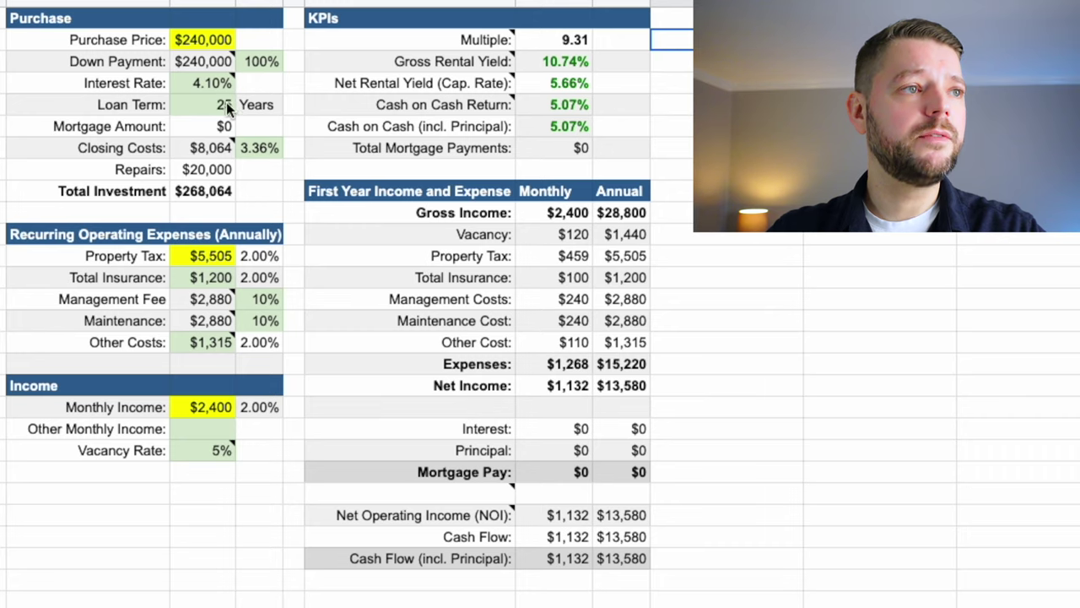
{"action": "mouse_move", "coordinate": [192, 90]}
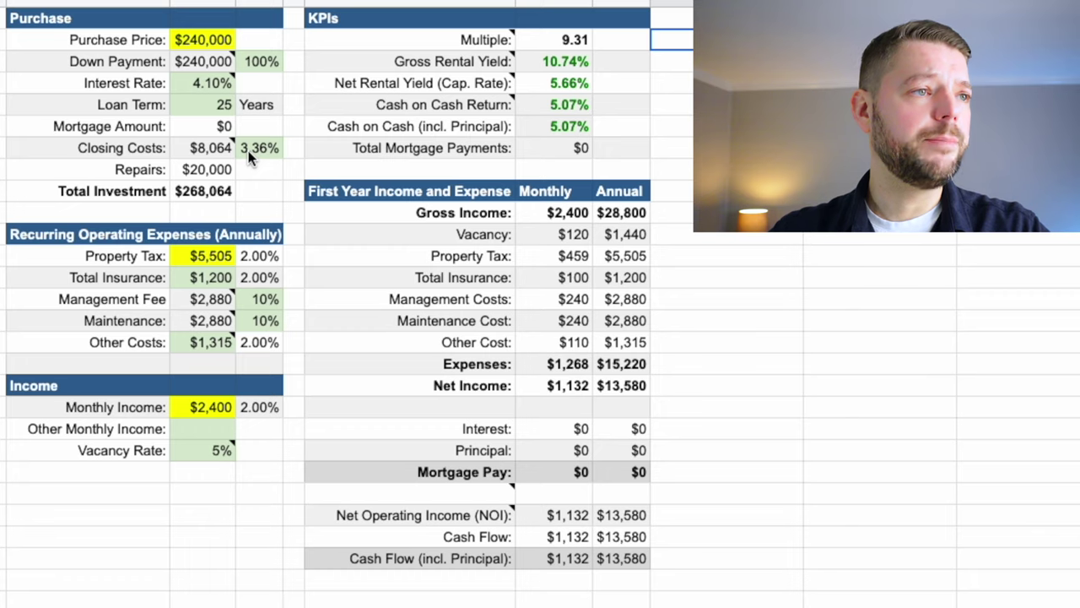
{"action": "left_click", "coordinate": [217, 170]}
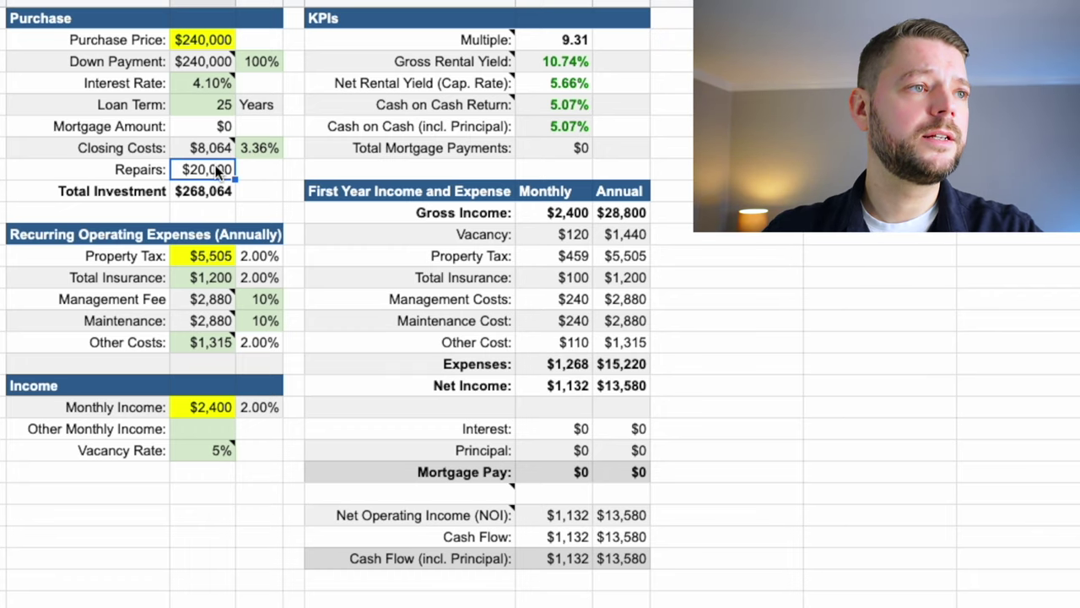
{"action": "left_click", "coordinate": [221, 150]}
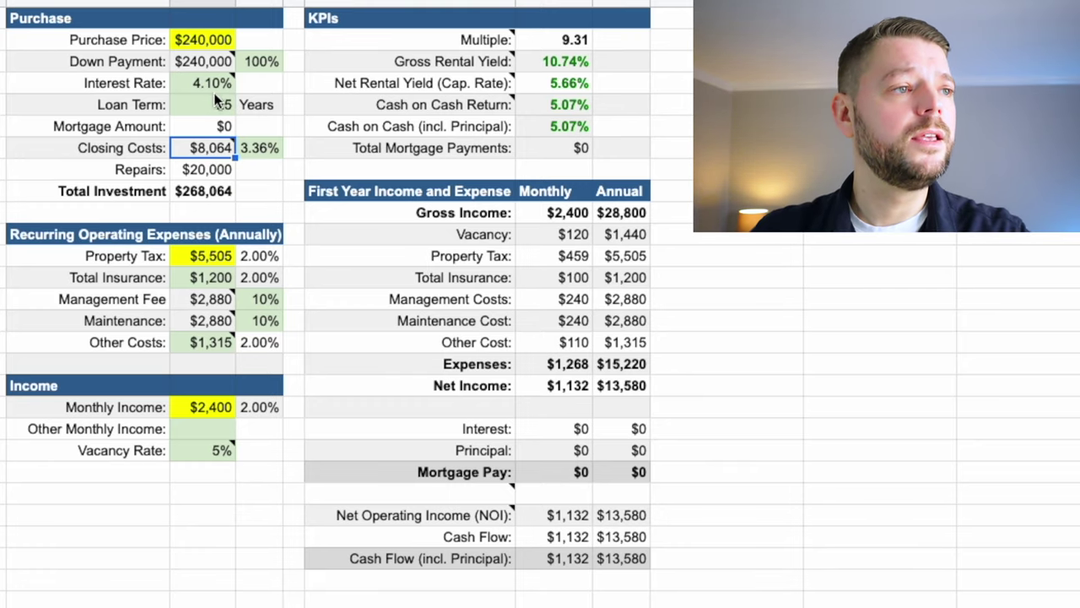
{"action": "mouse_move", "coordinate": [216, 84]}
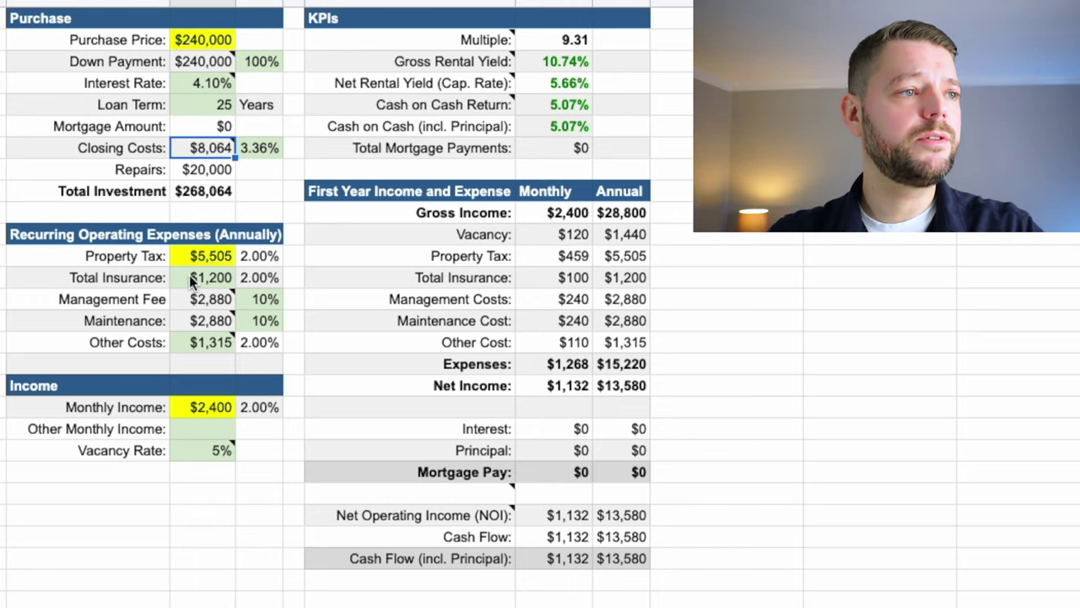
Check the annual recurring operating expenses of the $240,000 property, including the cell notes on the management fee and other costs.
{"action": "mouse_move", "coordinate": [216, 299]}
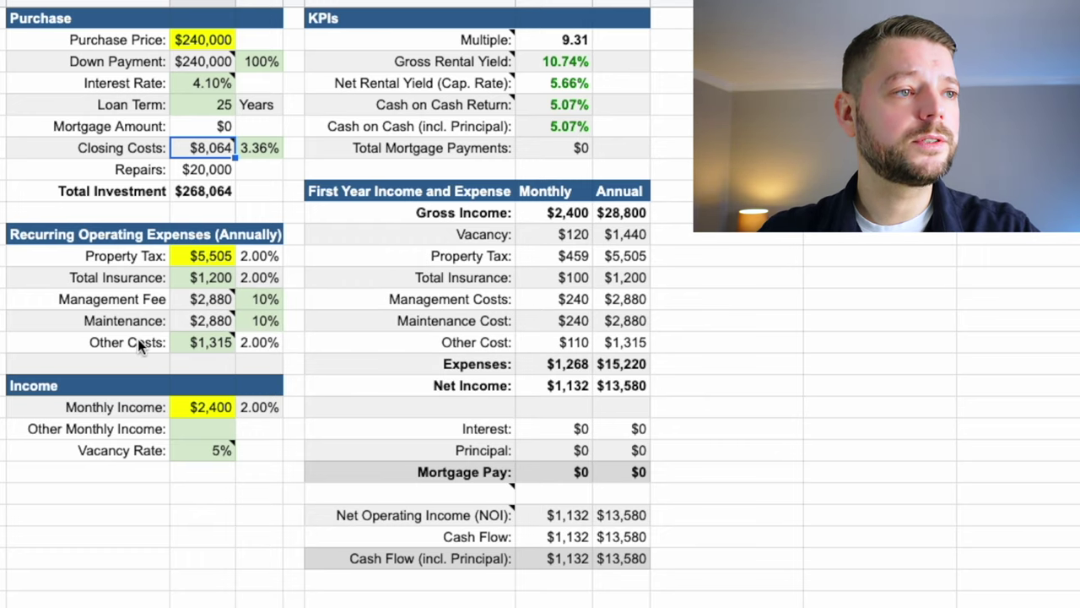
{"action": "mouse_move", "coordinate": [216, 342]}
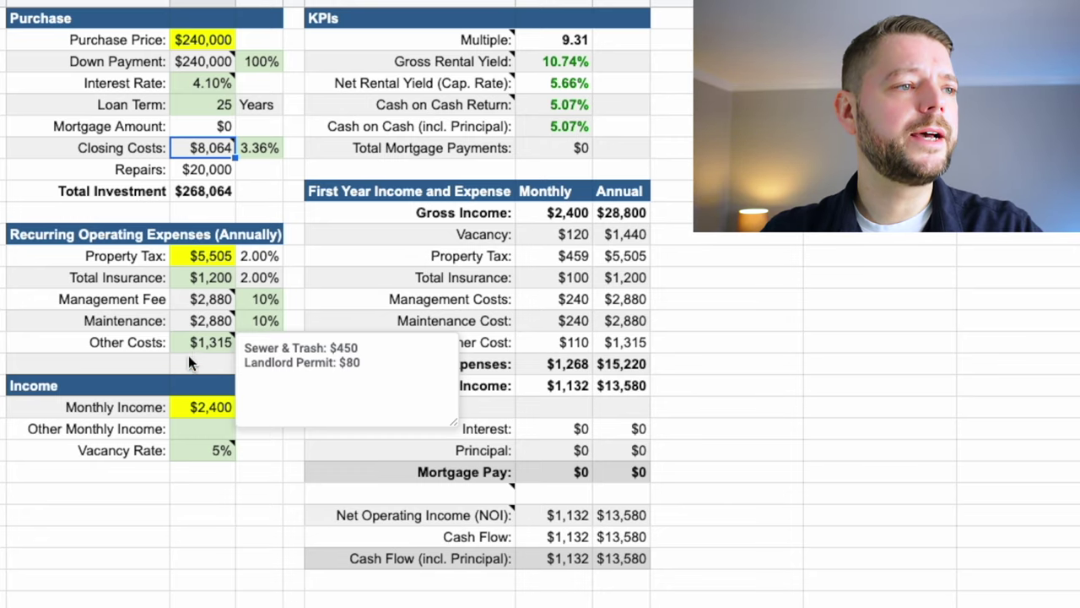
Trace the monthly income to its source in the Leases sheet and compare the as-is and to-be rents of both floors.
{"action": "left_click", "coordinate": [184, 410]}
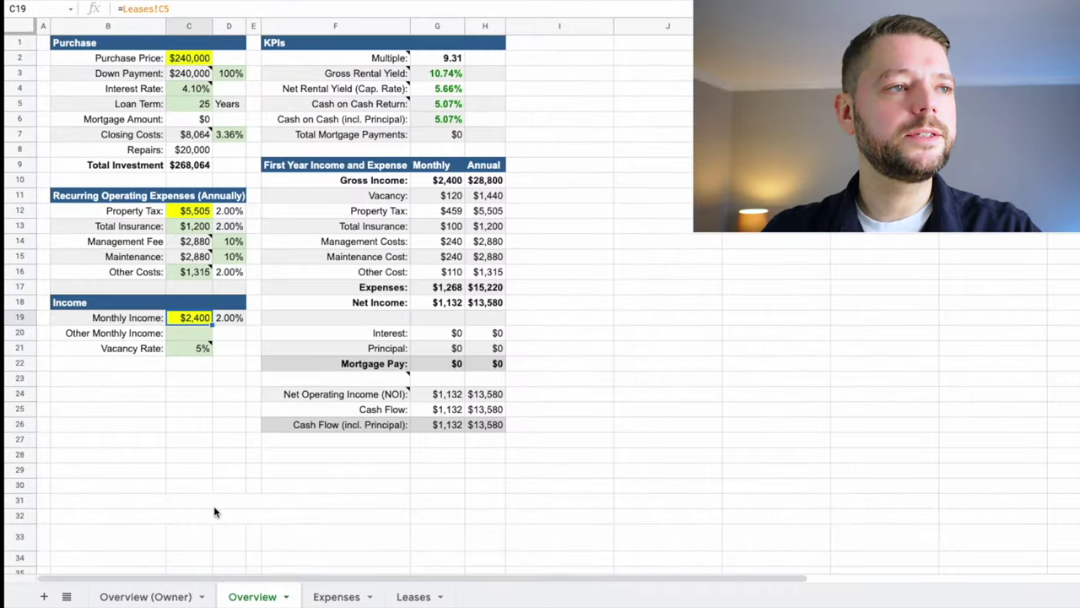
{"action": "left_click", "coordinate": [412, 596]}
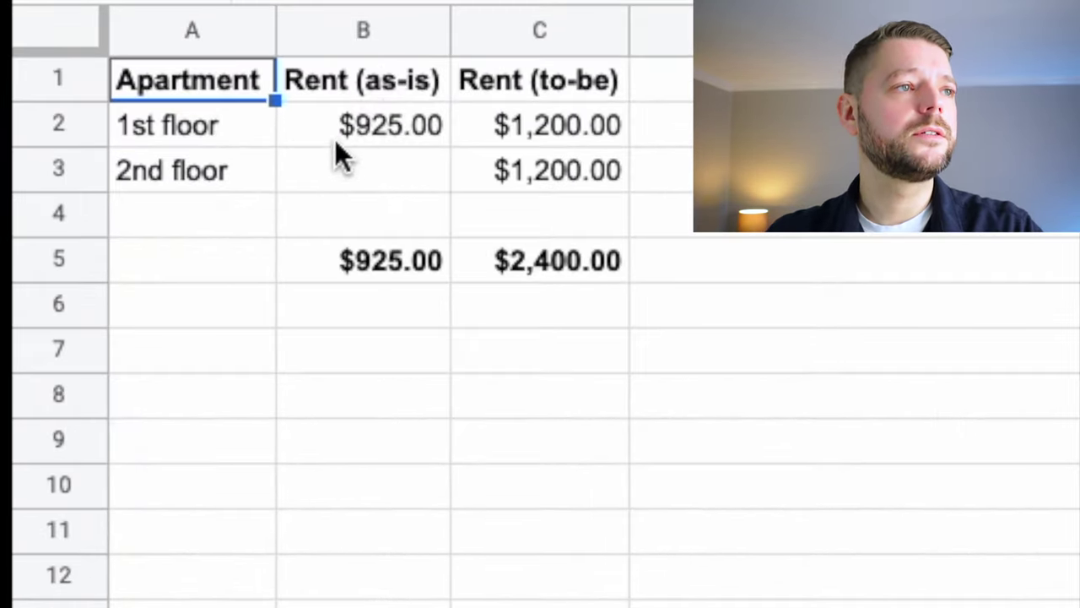
{"action": "left_click_drag", "start_coordinate": [395, 74], "coordinate": [400, 165]}
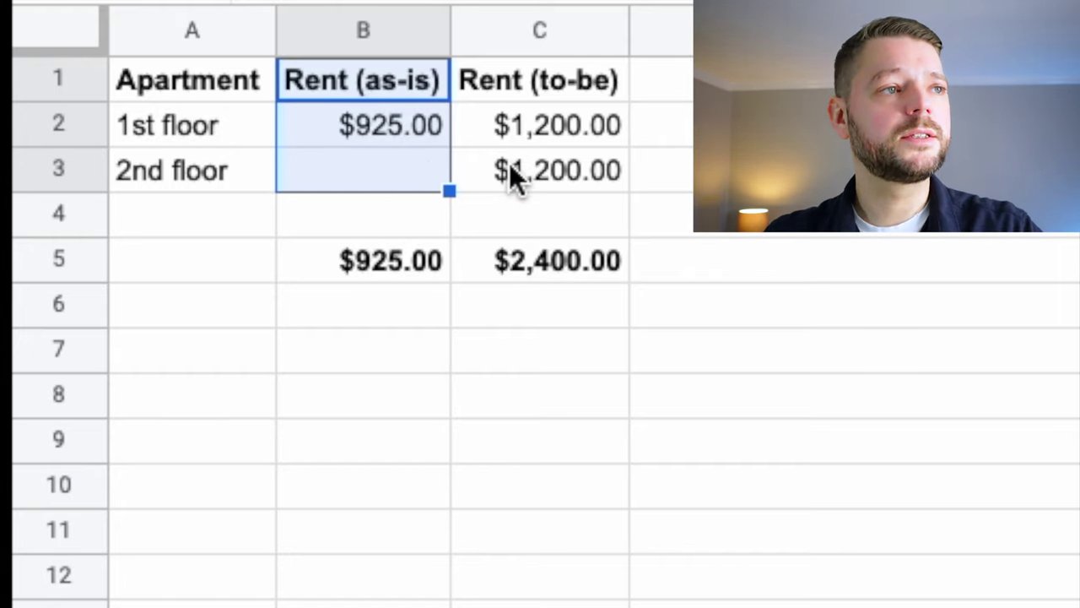
{"action": "left_click", "coordinate": [540, 144]}
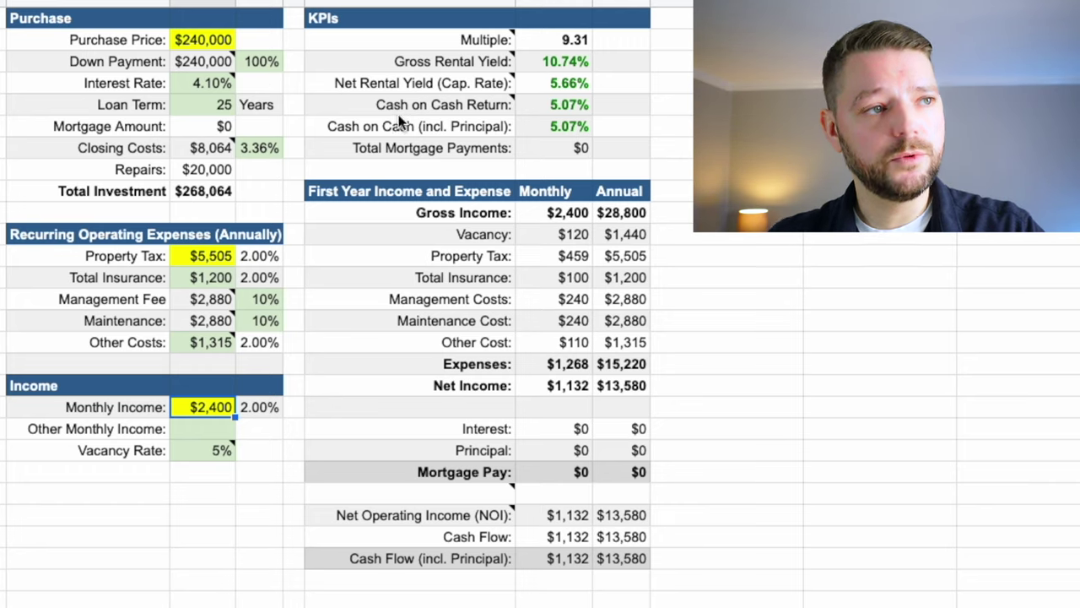
Review the cash-on-cash return KPIs in the Overview sheet against the property's purchase price.
{"action": "mouse_move", "coordinate": [417, 111]}
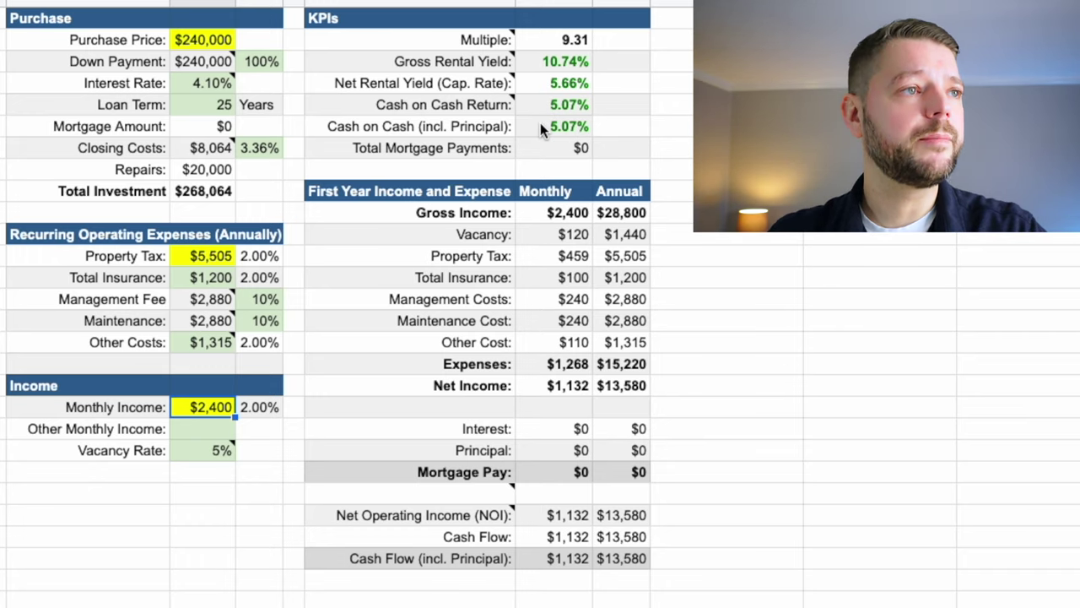
{"action": "left_click", "coordinate": [190, 42]}
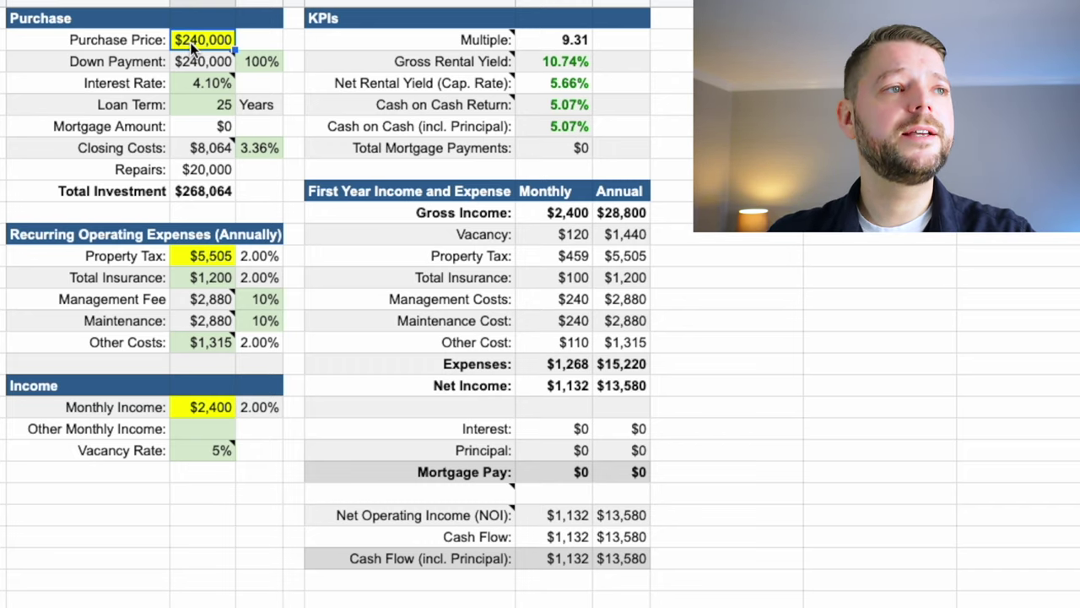